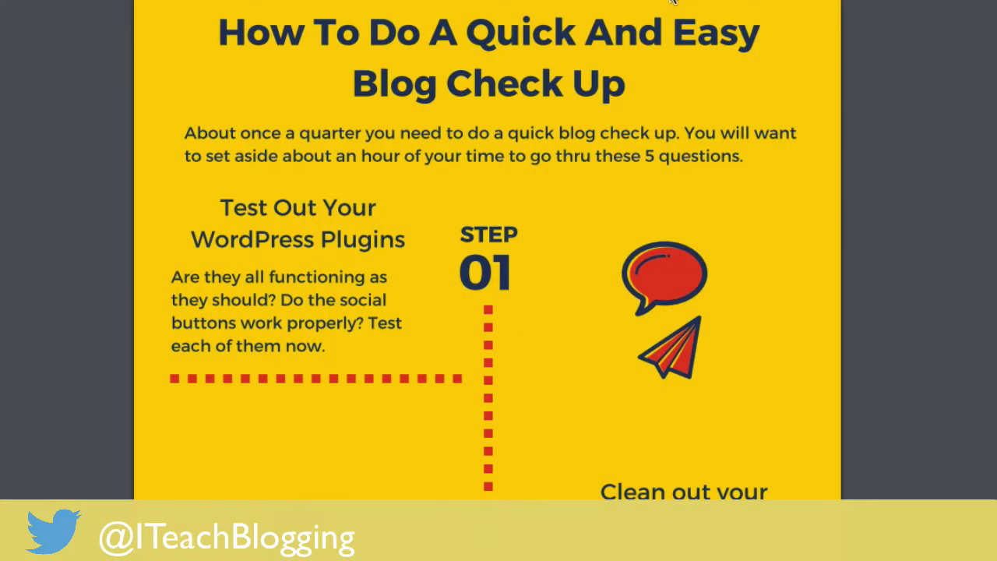
Scroll down the thank-you download page in the editor.
scroll(671, 2, down, 15)
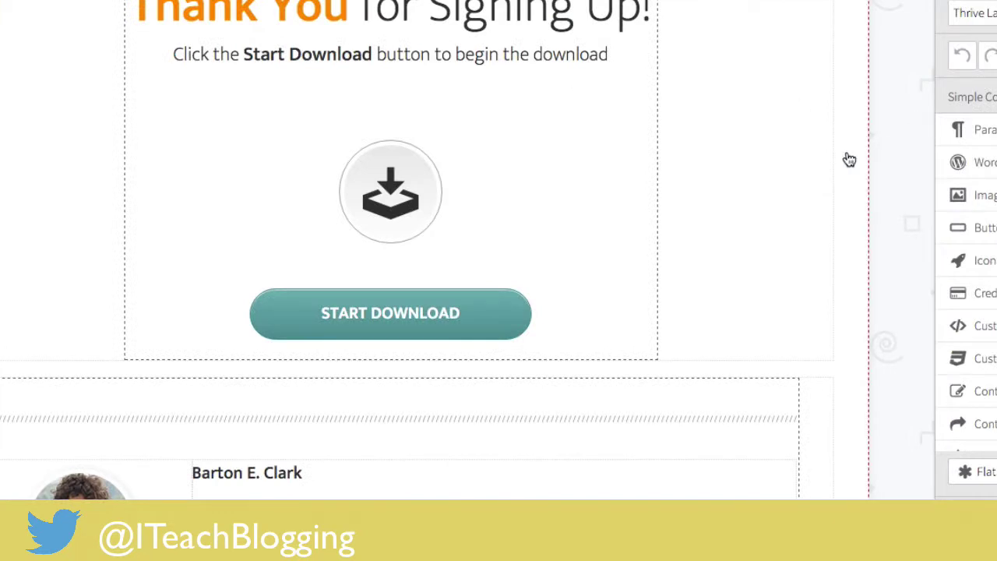
Open the author photo's Change Image picker and scroll through the media library.
scroll(810, 147, down, 3)
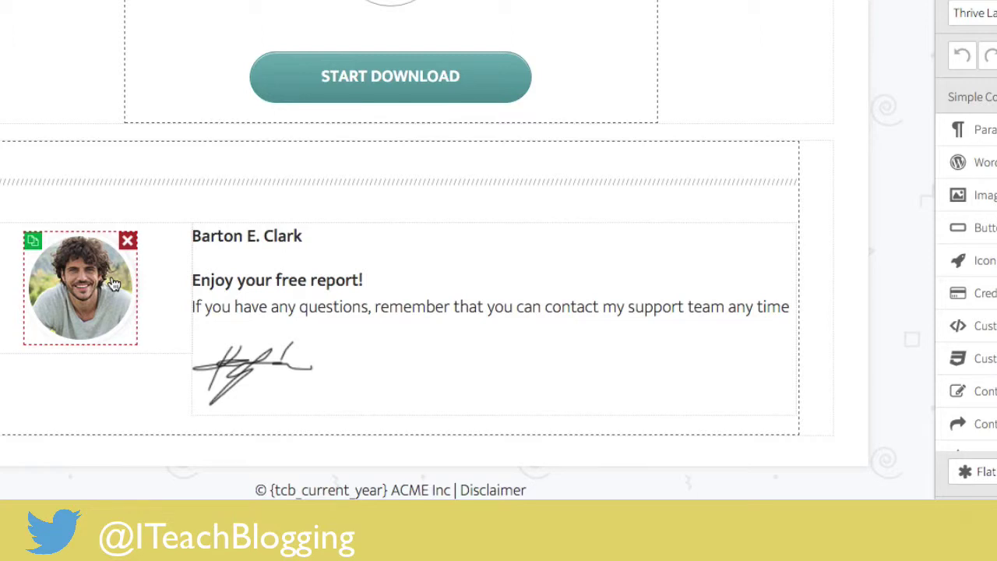
click(113, 285)
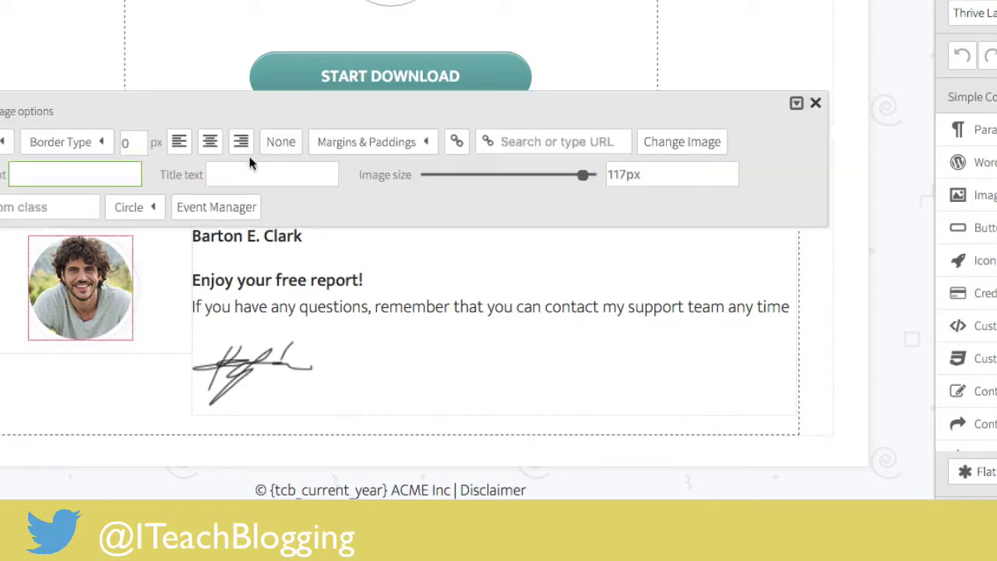
click(674, 147)
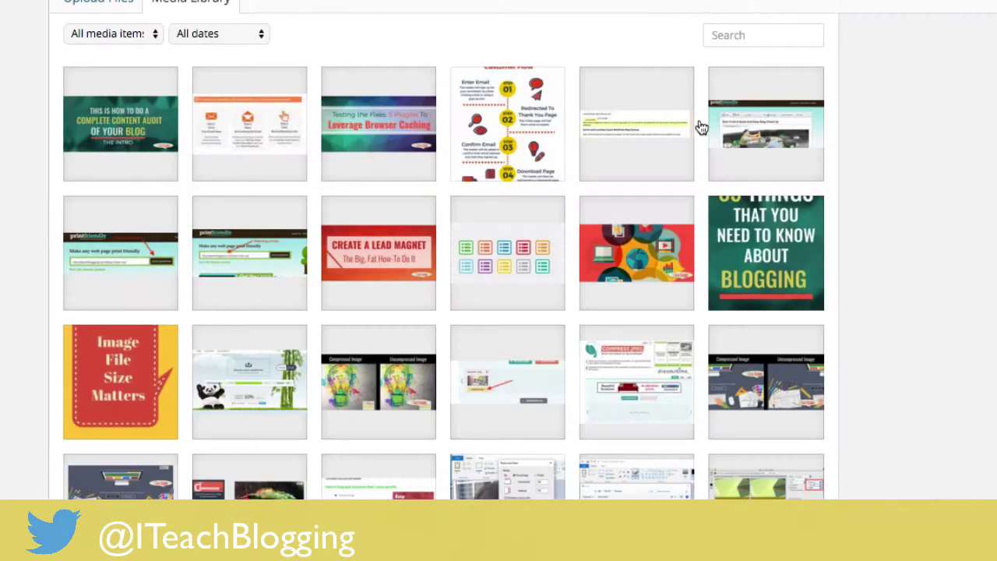
scroll(347, 257, down, 7)
scroll(343, 255, down, 12)
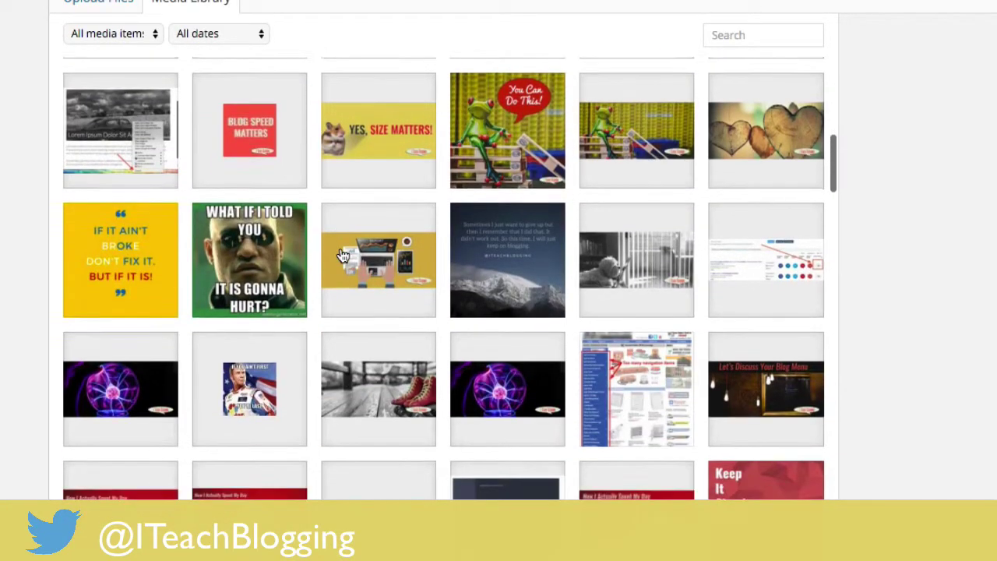
scroll(343, 255, down, 12)
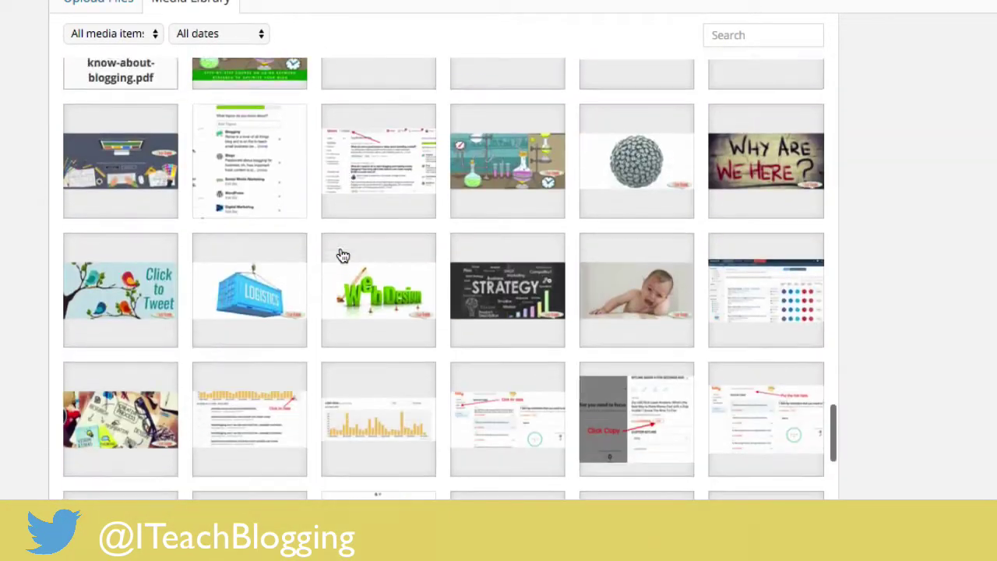
scroll(343, 256, down, 10)
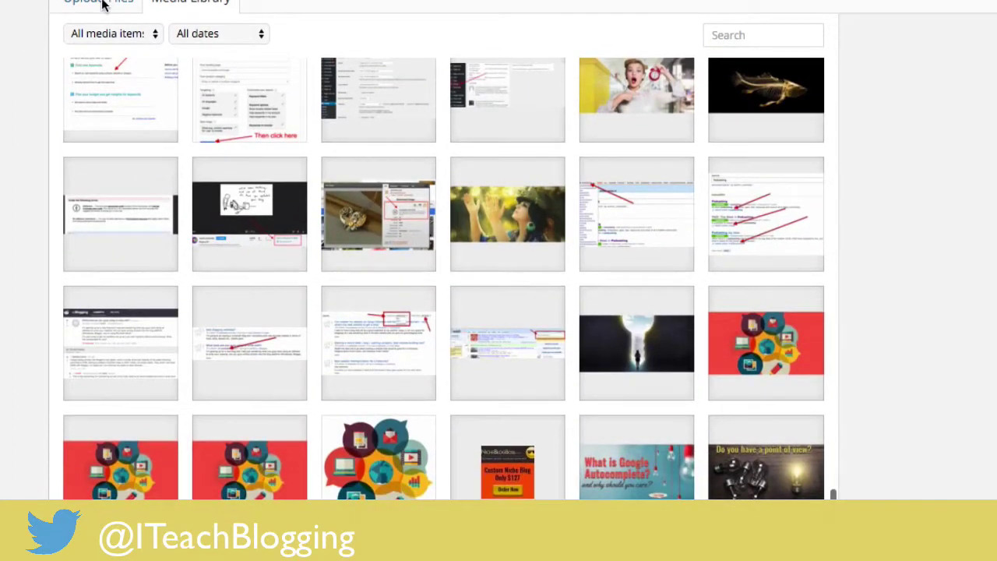
Pick the yellow 'If it ain't broke' image (FIX-BROKEN-CONTENT.jpg) as the author photo.
click(95, 4)
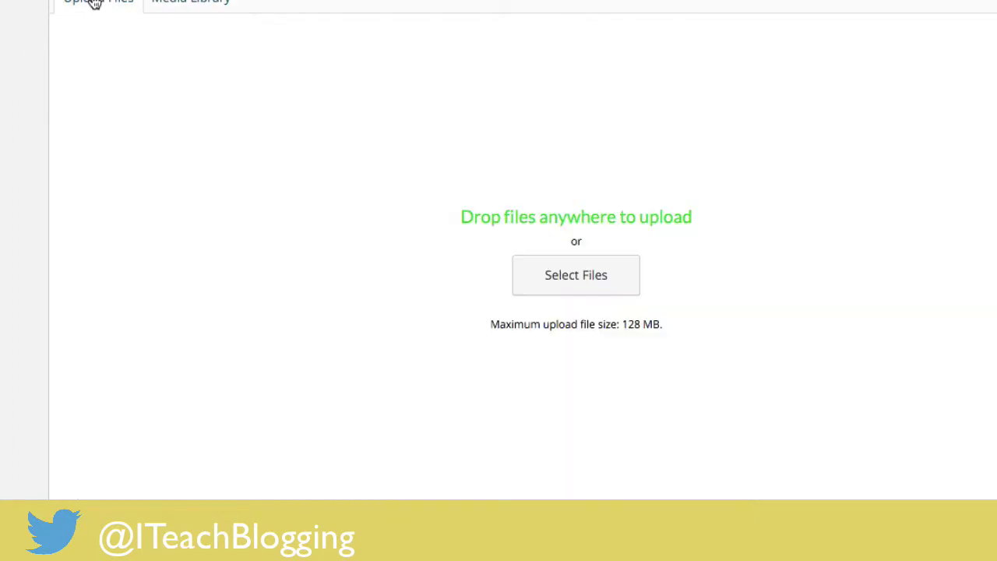
click(187, 5)
scroll(345, 207, down, 5)
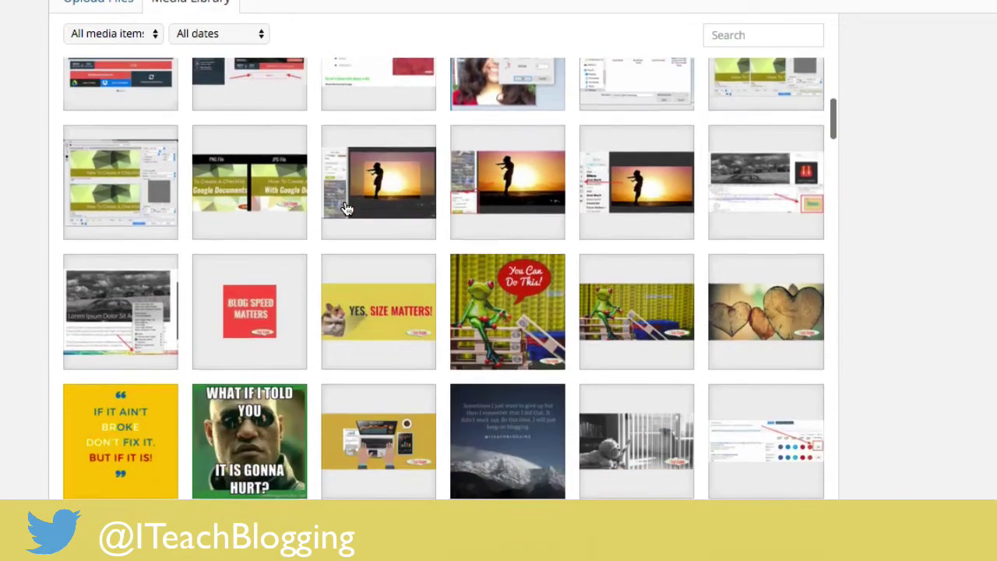
scroll(327, 204, down, 5)
scroll(253, 164, up, 3)
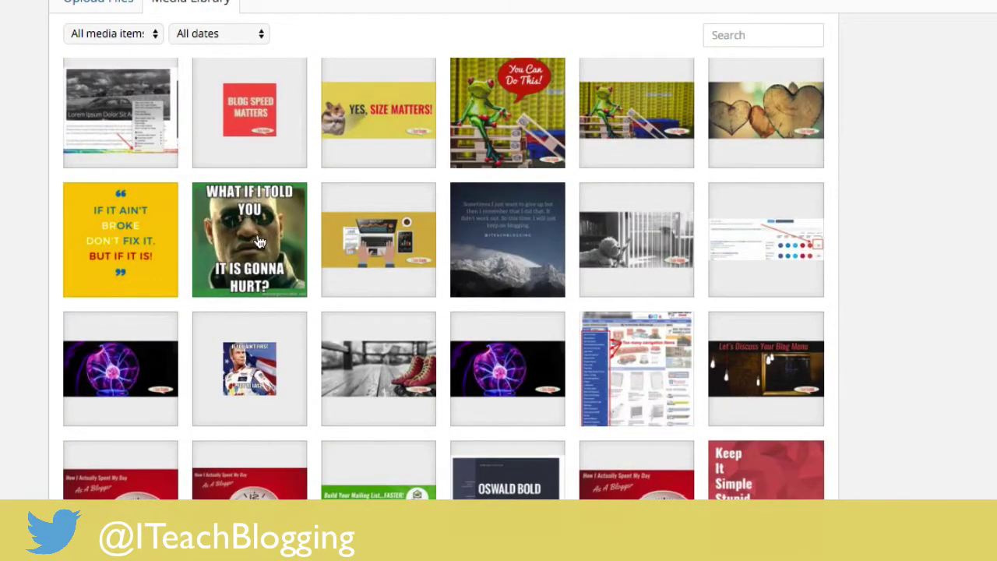
click(137, 255)
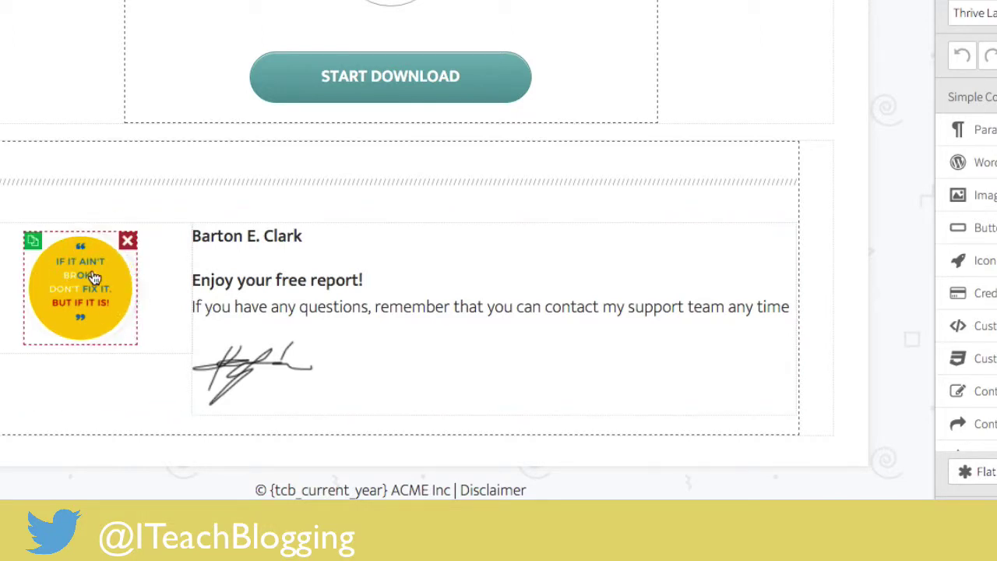
Replace the author name text with the site owner's full name, fixing a typo.
click(343, 232)
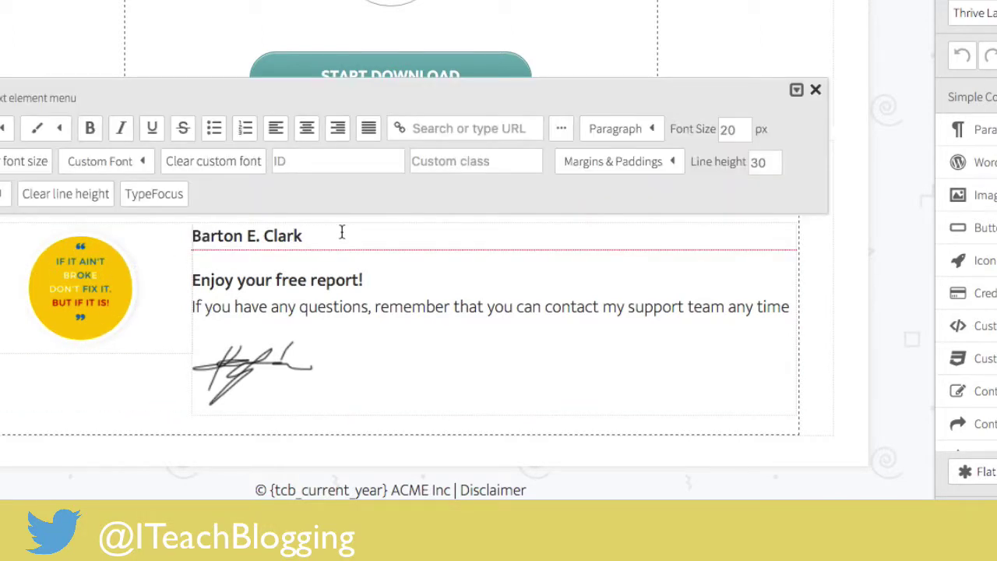
drag(341, 232, 141, 232)
text(Rnee' Gr)
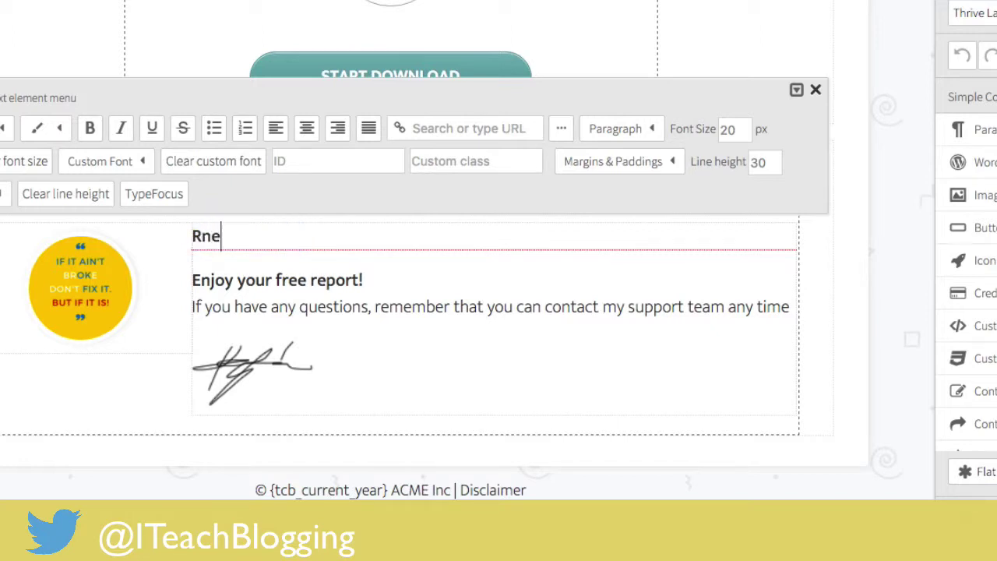
key(BackSpace)
key(BackSpace)
key(BackSpace)
key(BackSpace)
key(BackSpace)
key(BackSpace)
key(BackSpace)
text(enee' Groskreutz)
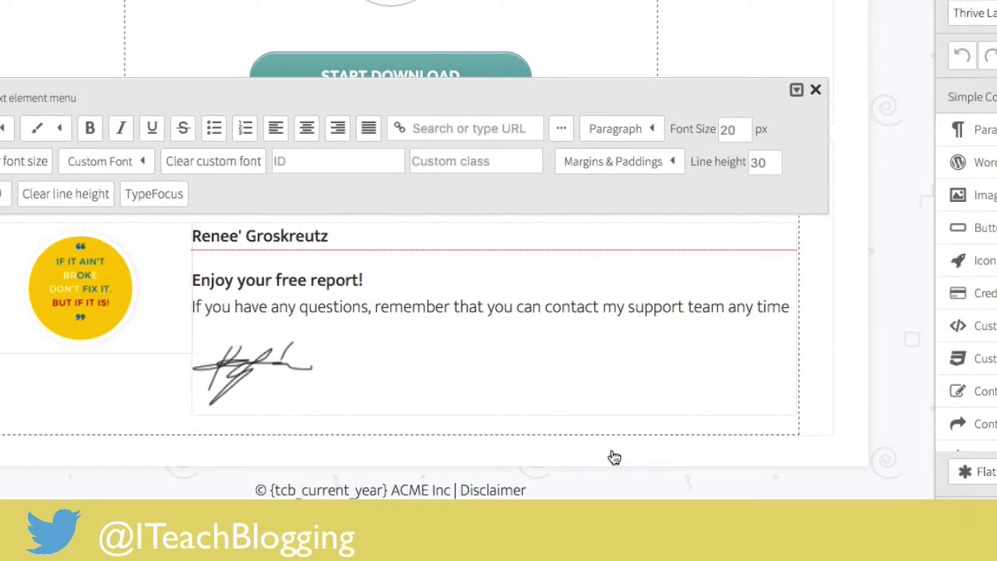
click(661, 330)
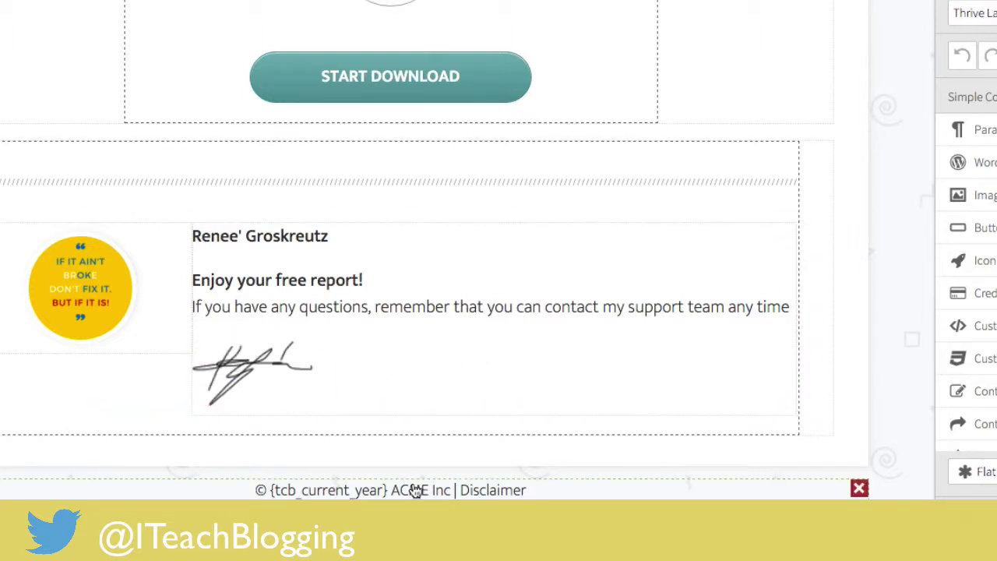
Change the footer's 'ACME Inc' to 'I Teach Blogging'.
click(443, 491)
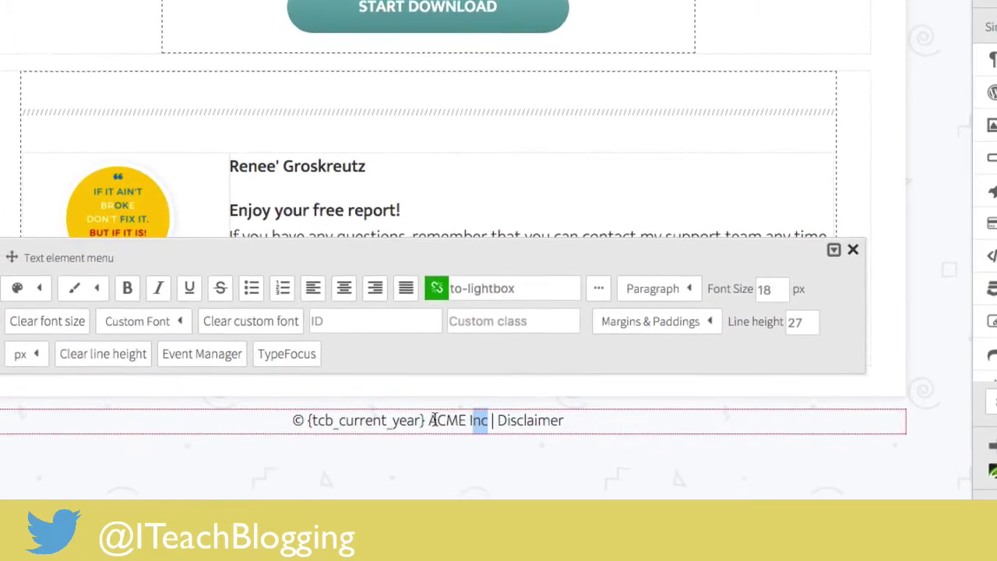
shift+click(391, 487)
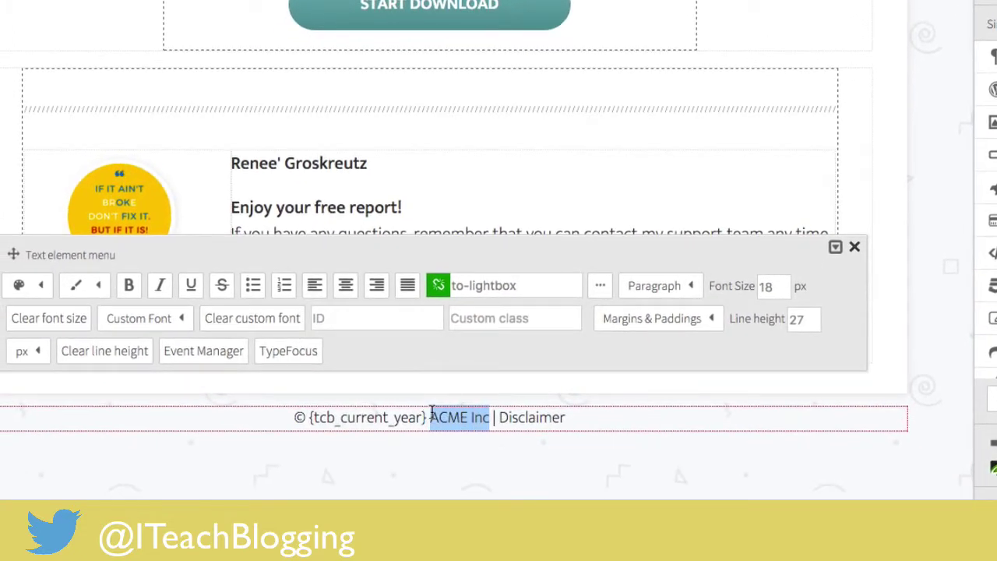
text(I Teach Bl)
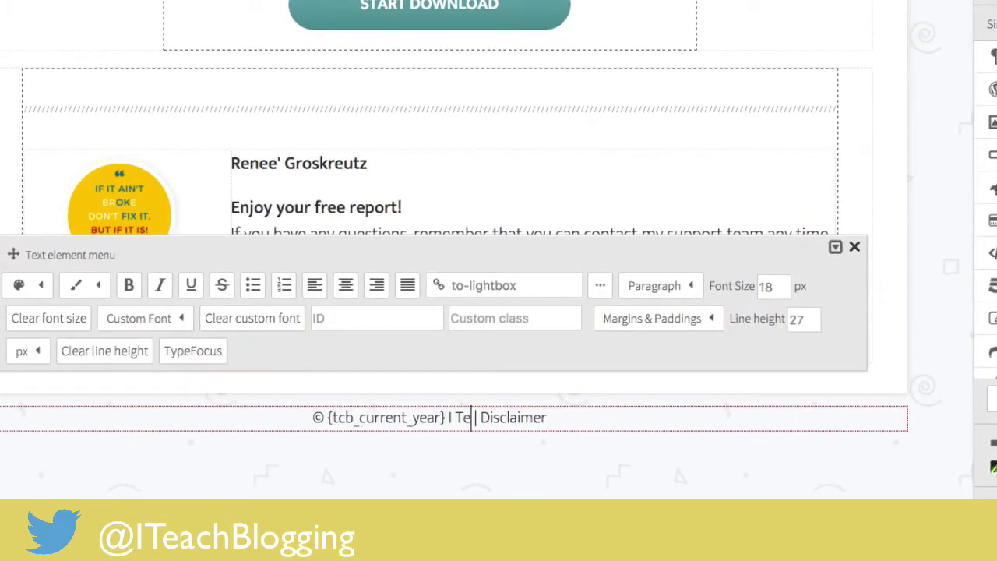
text(ogging)
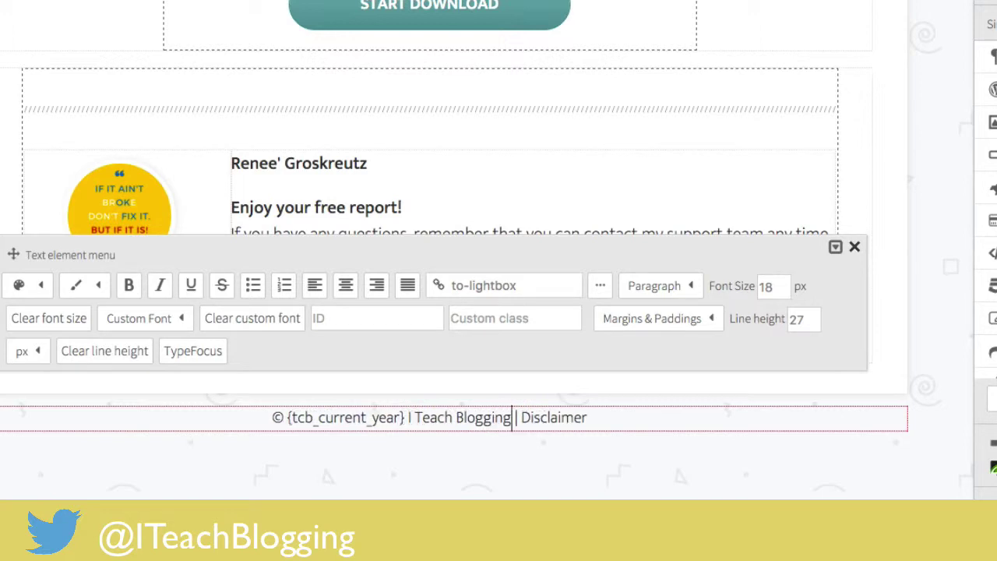
drag(590, 418, 524, 416)
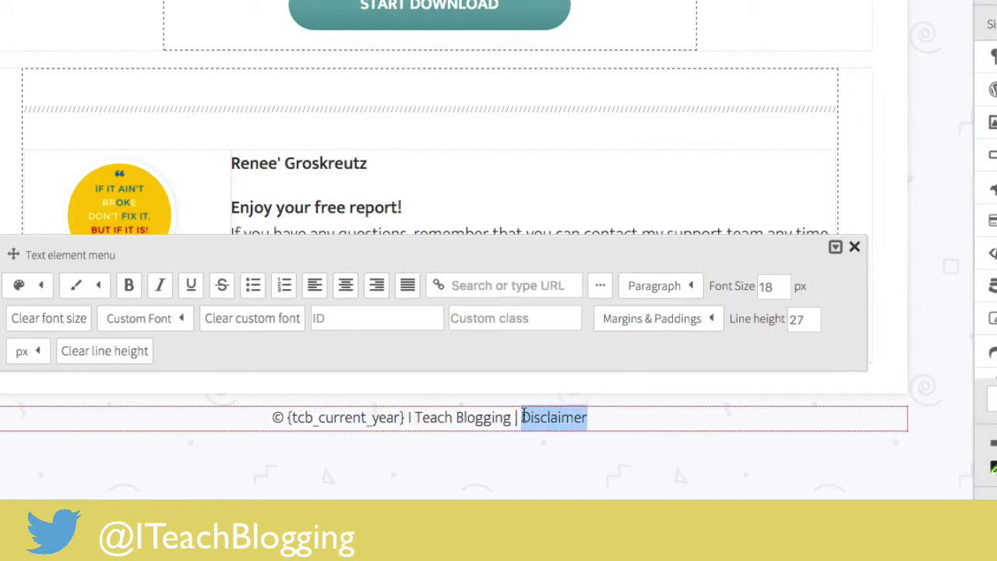
click(537, 287)
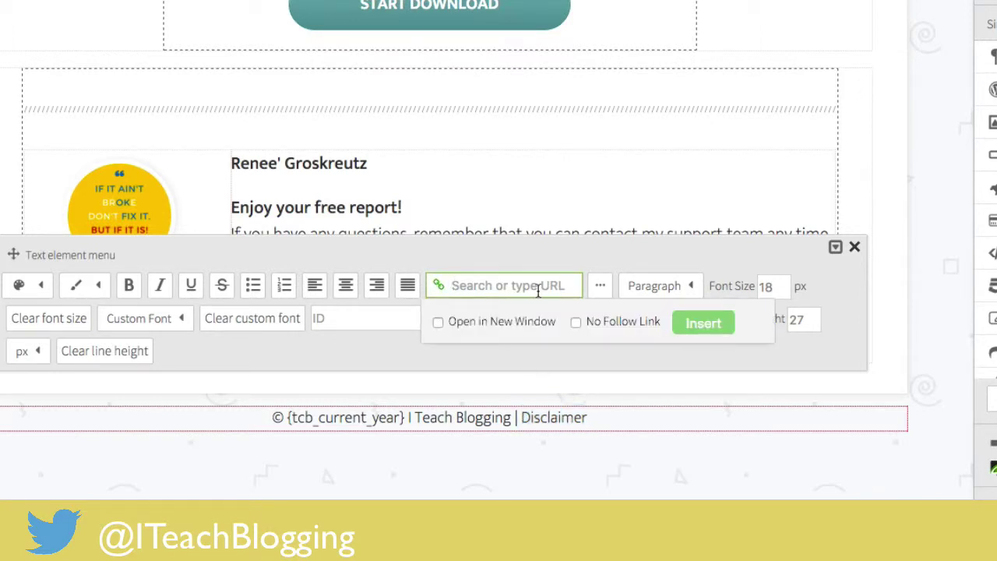
text(http)
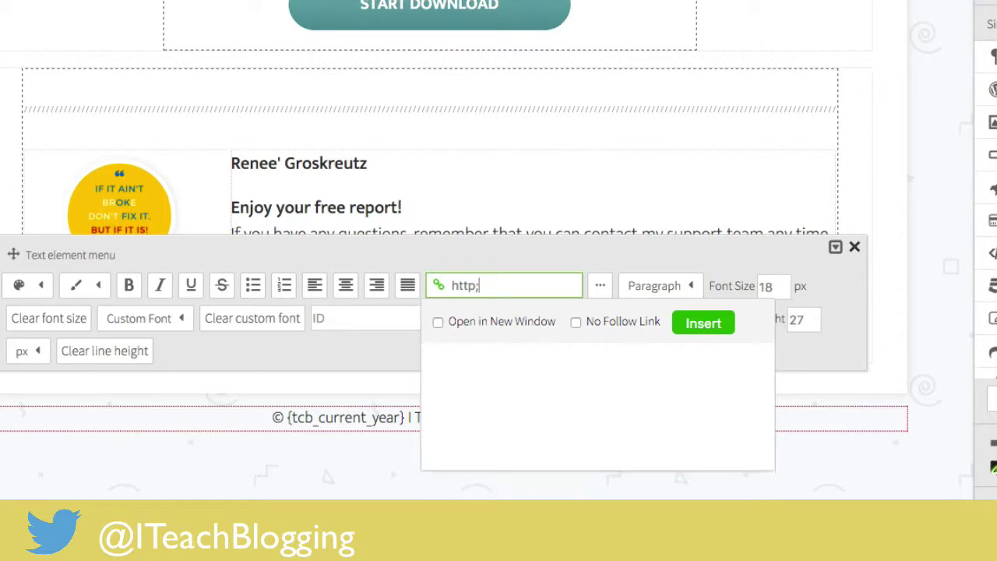
text(://)
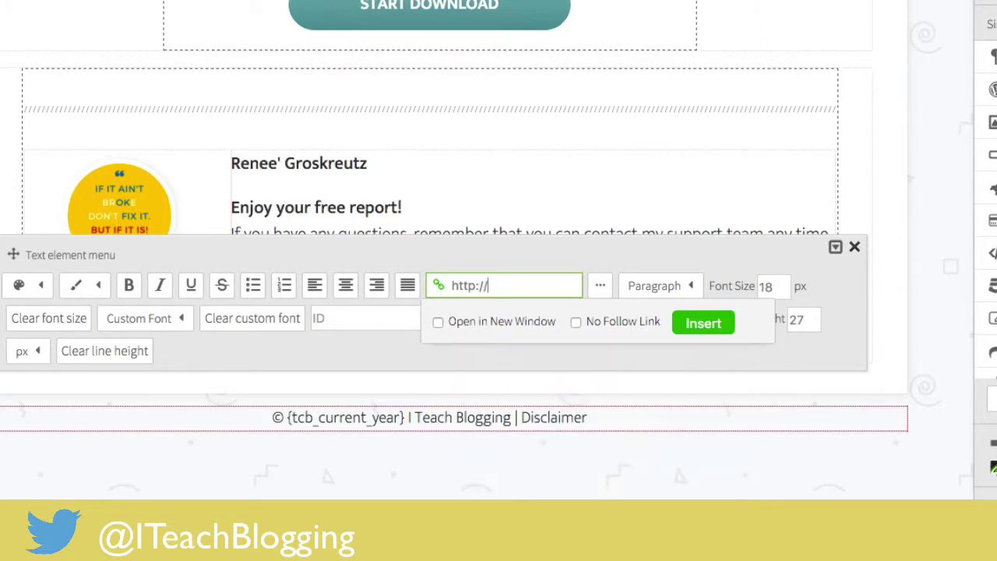
text(iteachblogging.)
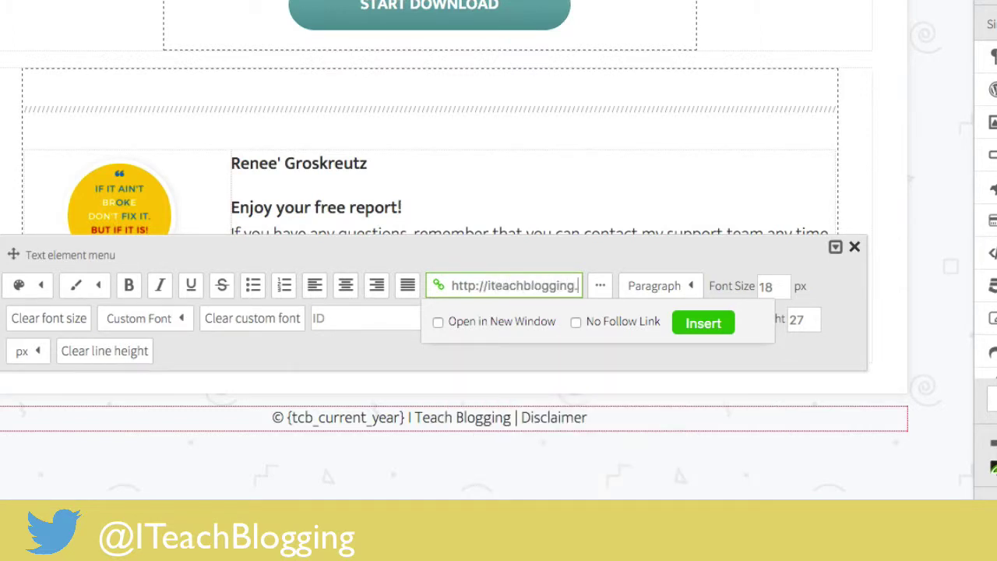
text(com/disclaimer)
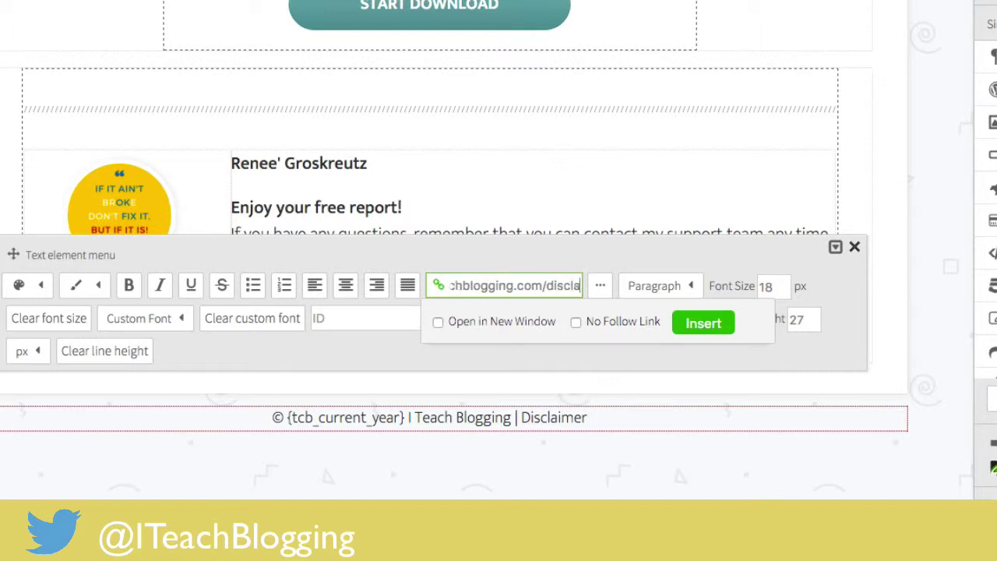
click(520, 329)
click(623, 329)
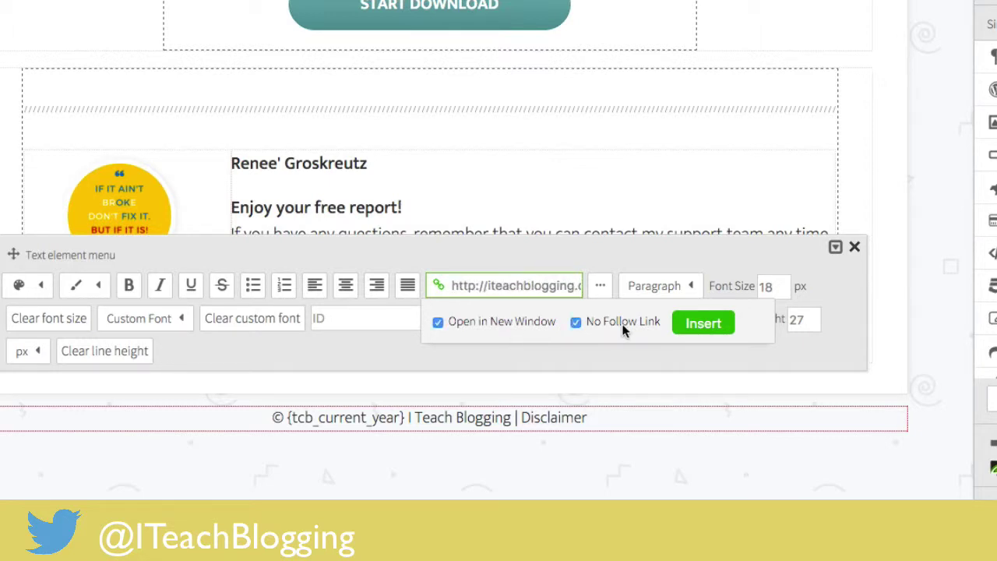
click(705, 324)
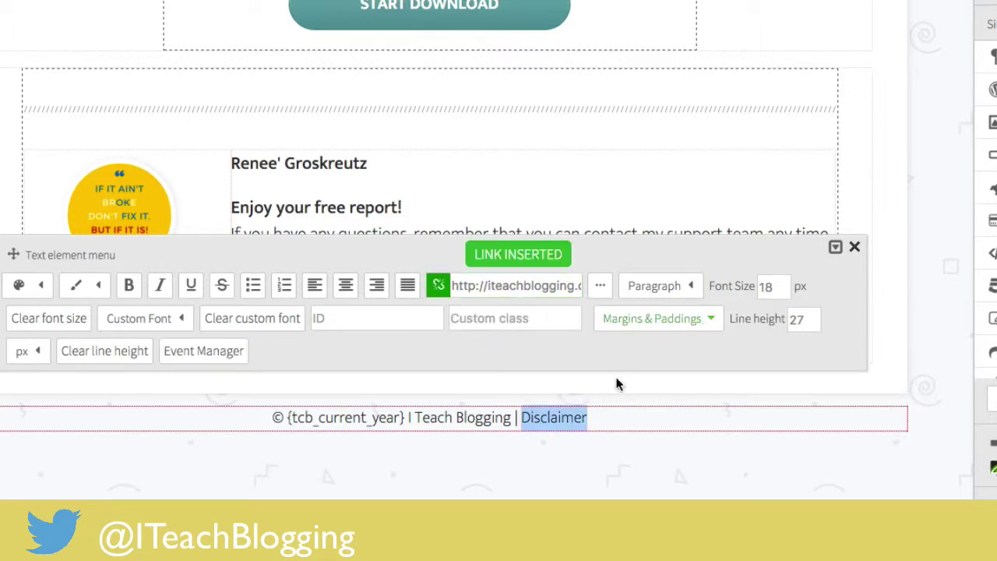
click(657, 476)
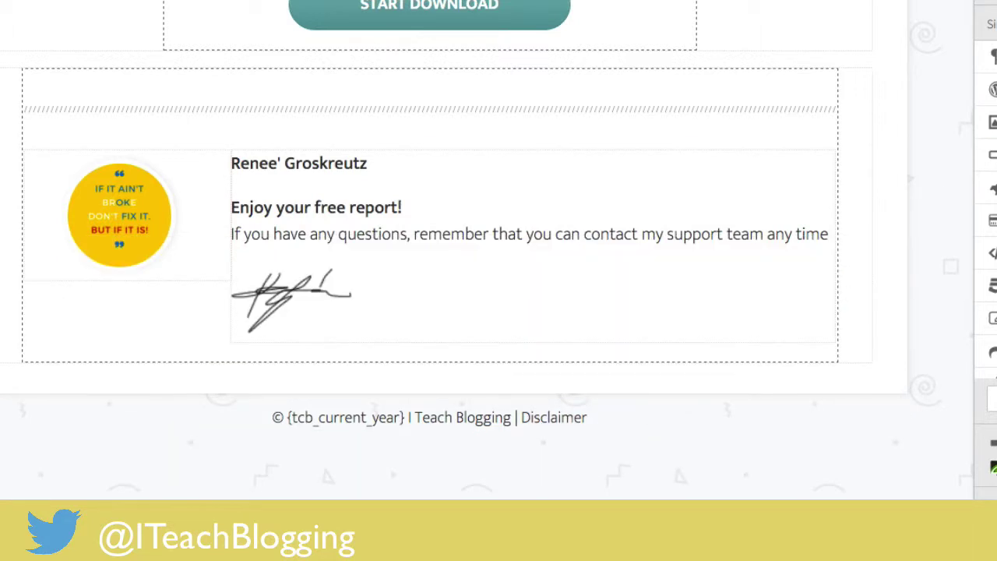
click(860, 41)
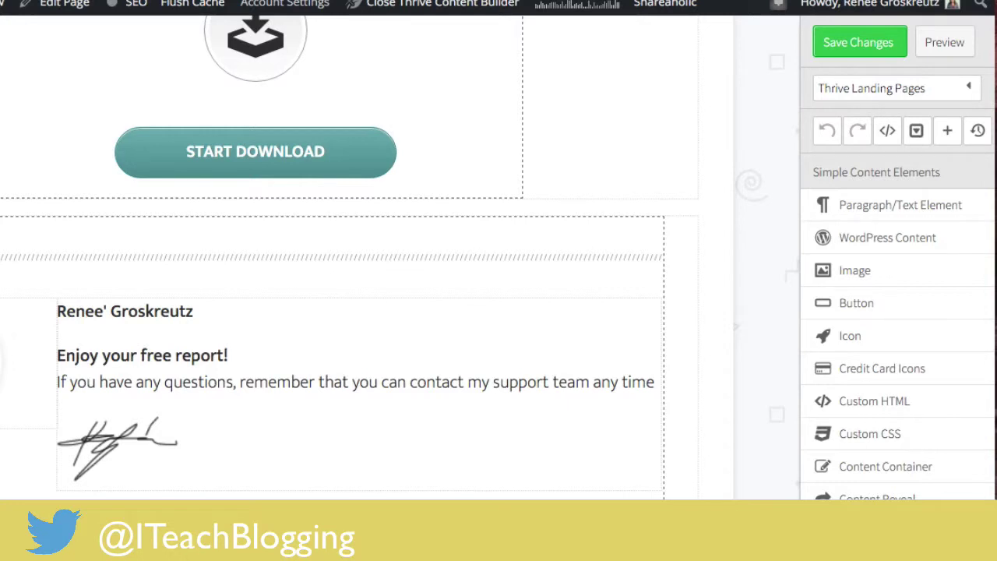
Preview the finished thank-you page and scroll through it.
click(958, 43)
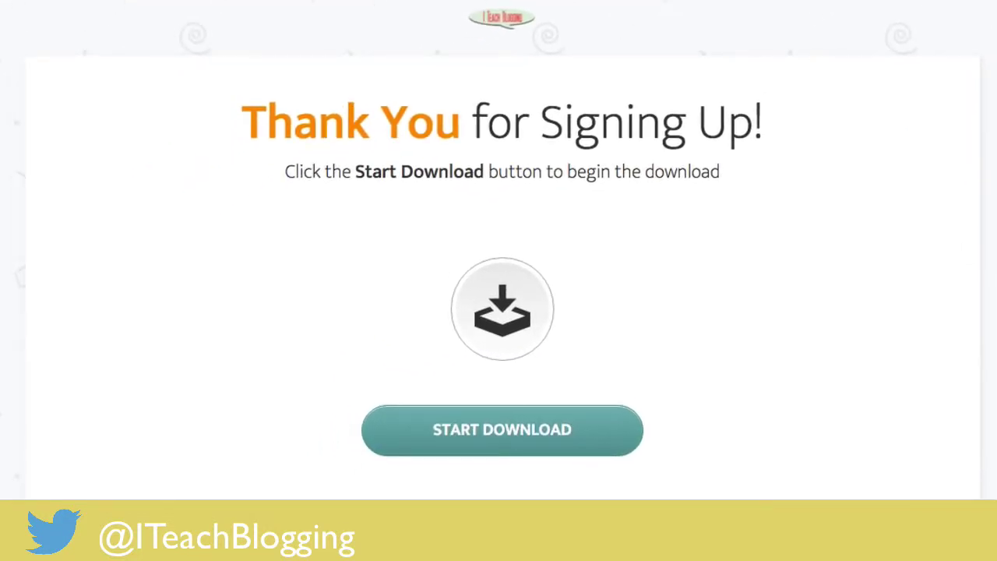
scroll(599, 53, down, 3)
scroll(599, 53, up, 3)
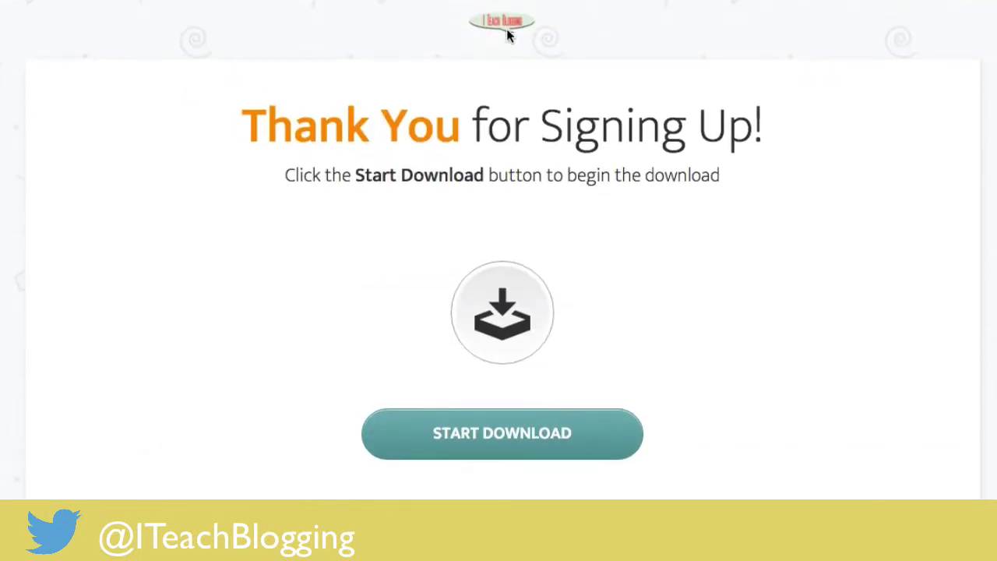
scroll(472, 22, down, 5)
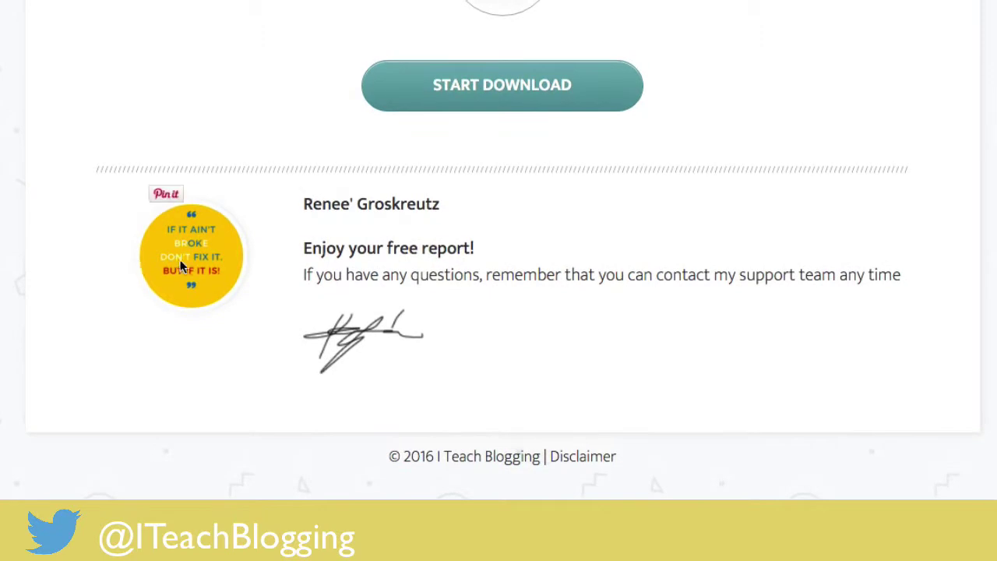
scroll(543, 190, up, 5)
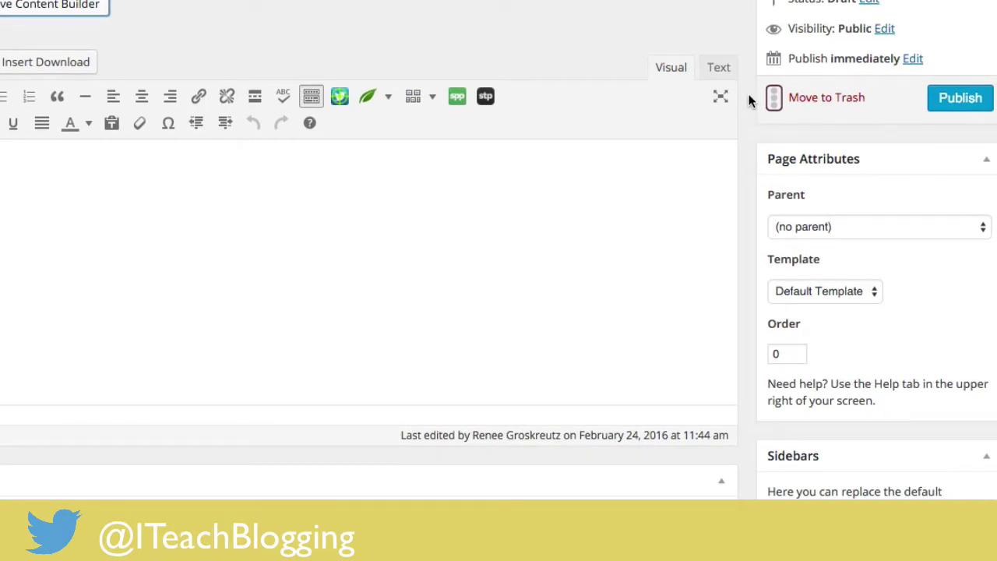
scroll(749, 99, down, 5)
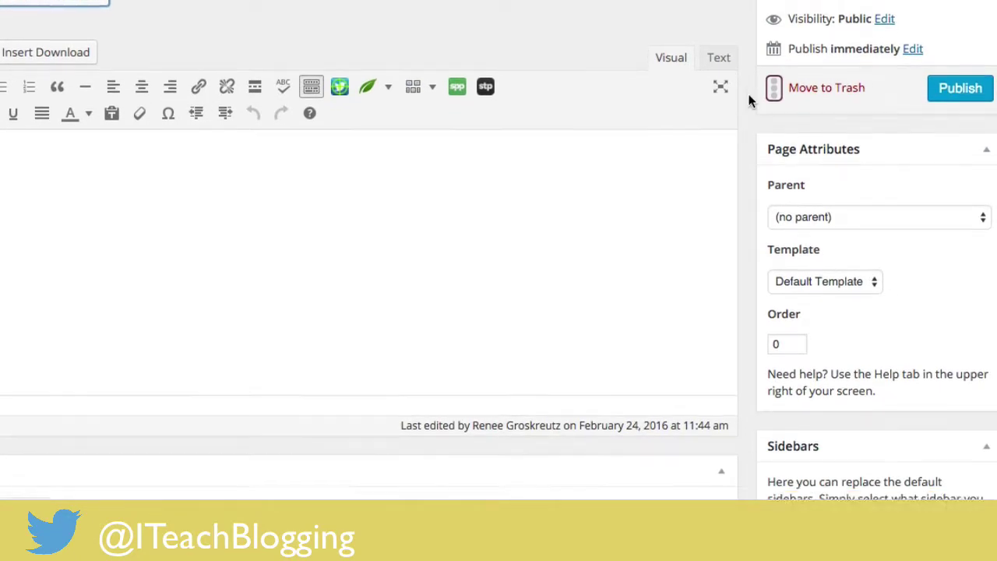
scroll(748, 100, down, 3)
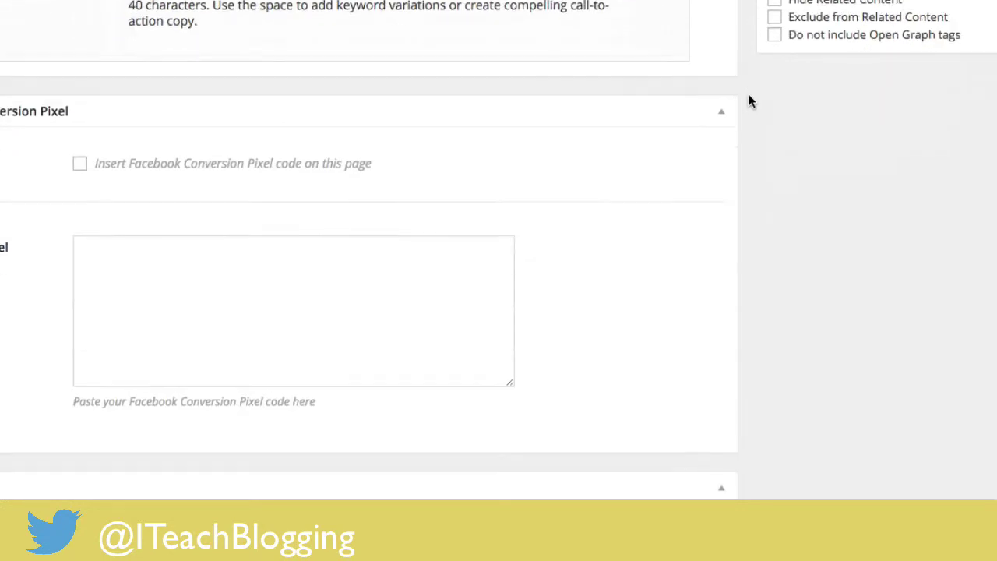
scroll(749, 99, up, 10)
scroll(749, 99, down, 1)
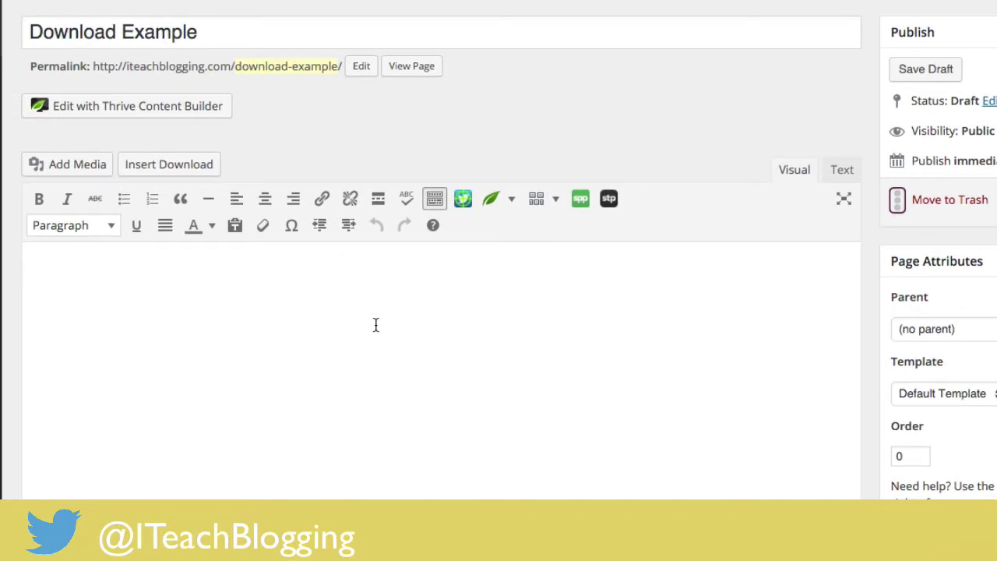
Insert the 'Image File Size Matters' image from the media library into the page.
click(61, 168)
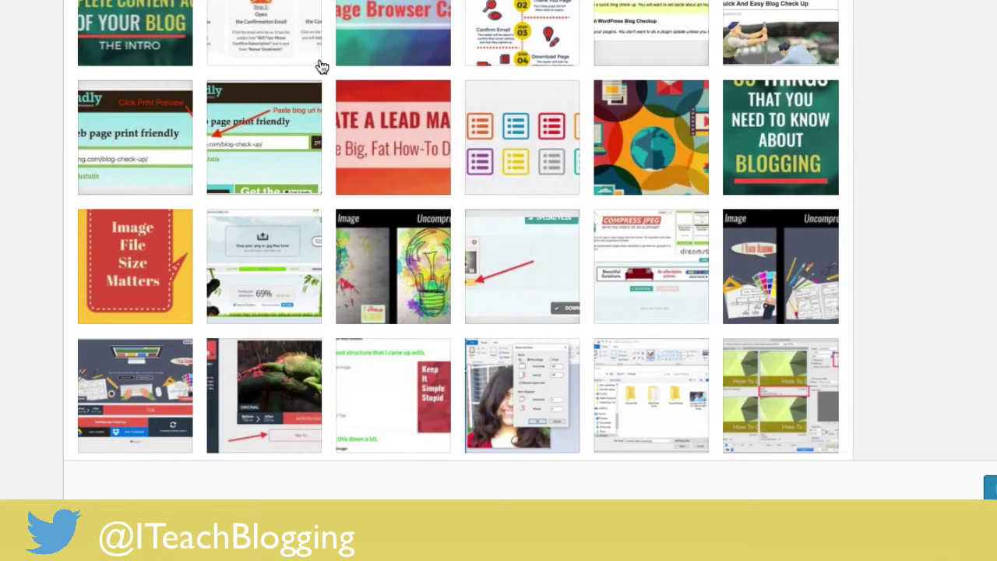
click(131, 278)
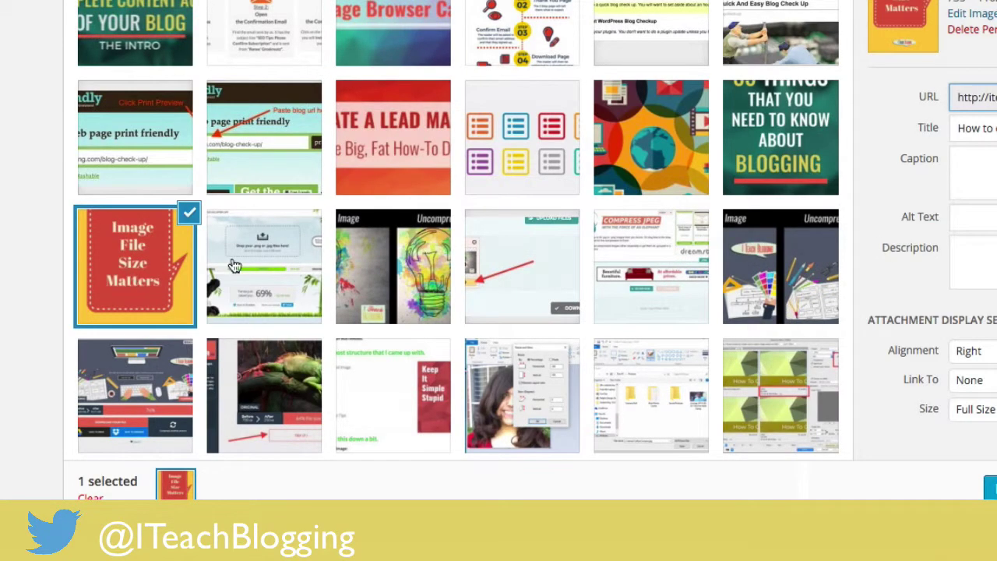
click(990, 487)
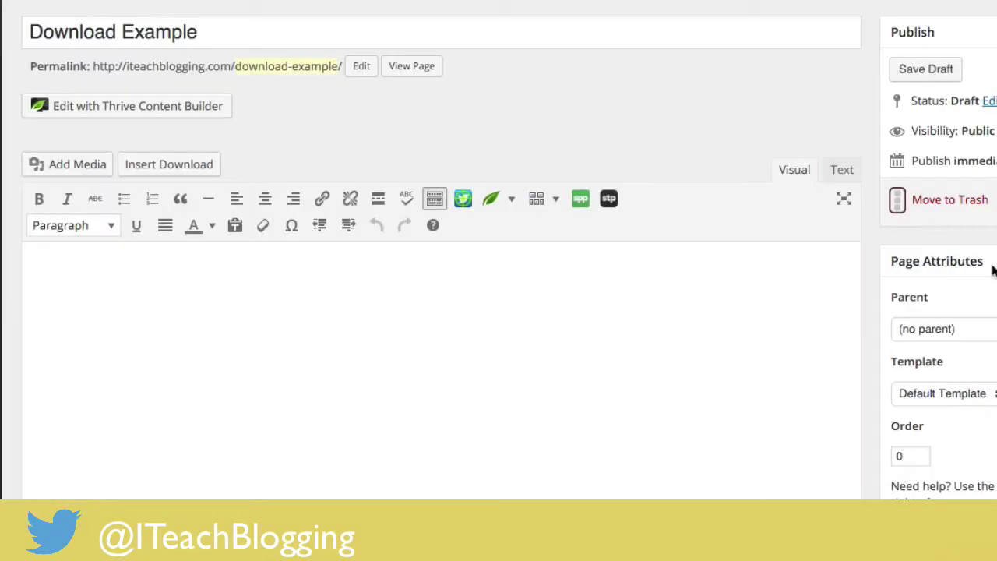
click(472, 328)
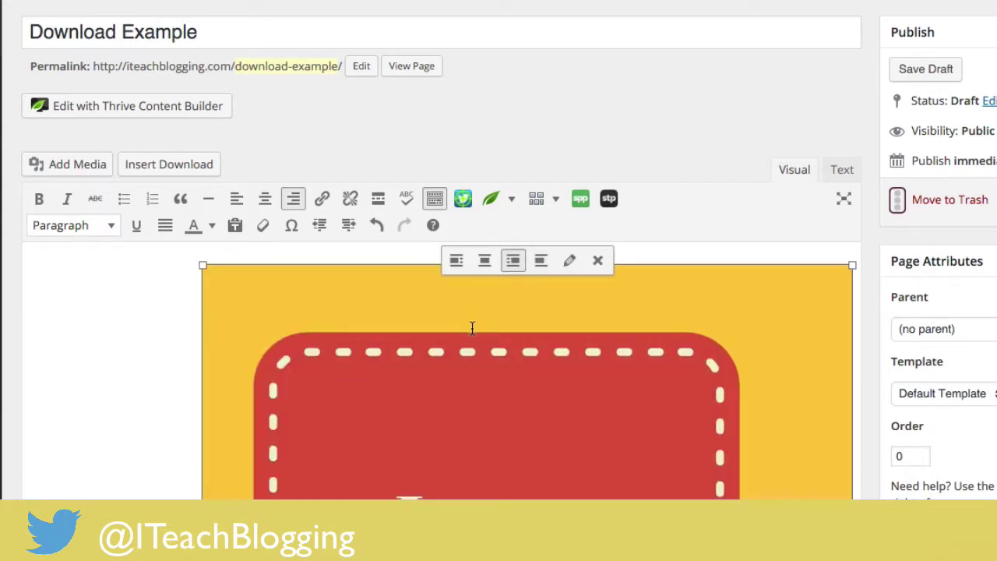
click(569, 260)
click(200, 114)
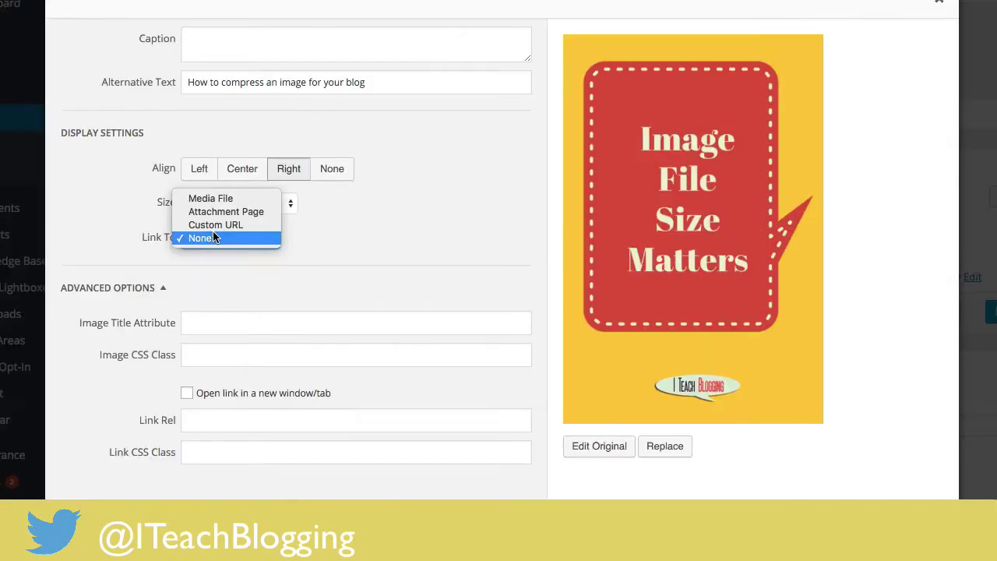
click(215, 224)
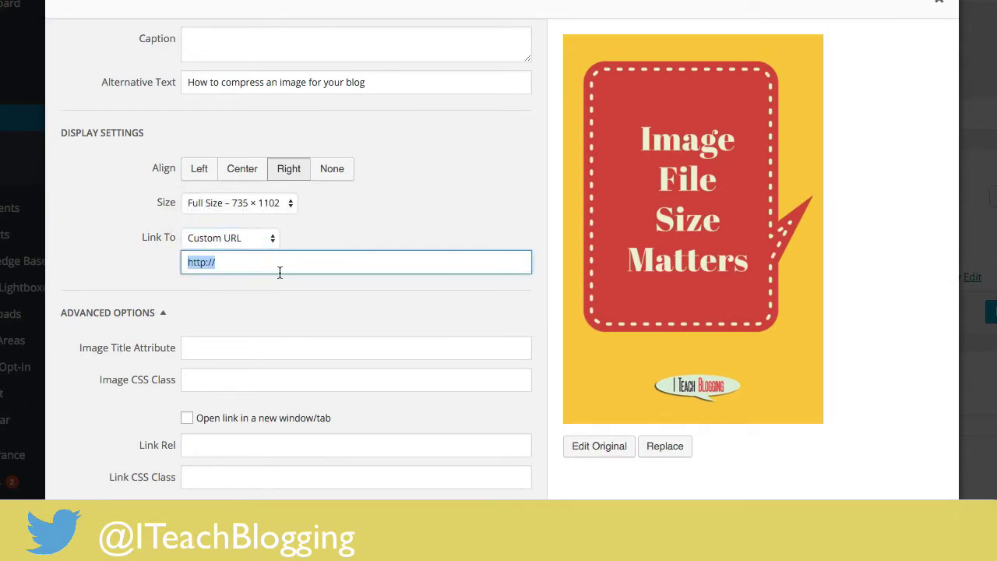
text(http://iteachblogging.com/download/5583/)
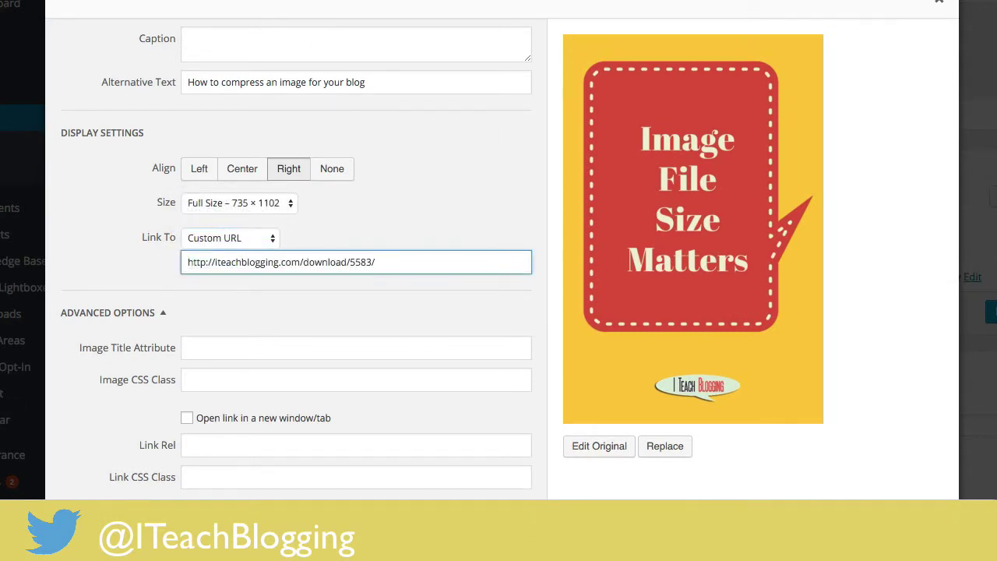
key(Return)
scroll(715, 201, down, 3)
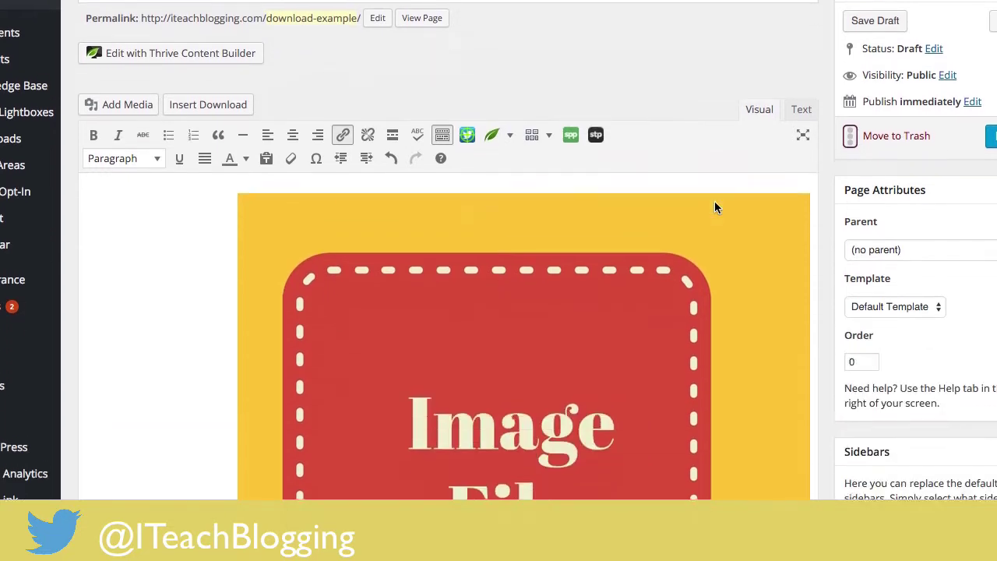
click(701, 205)
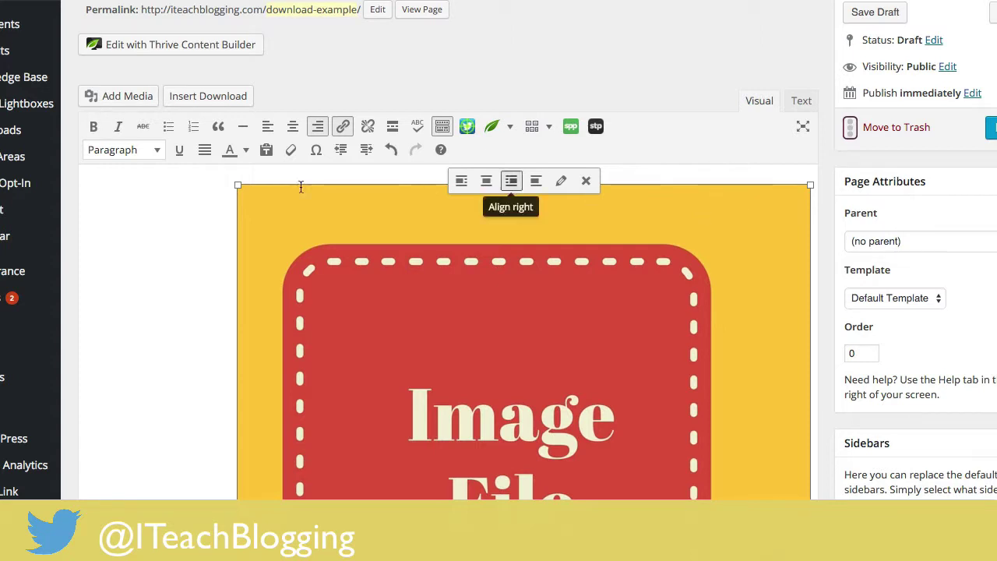
click(140, 190)
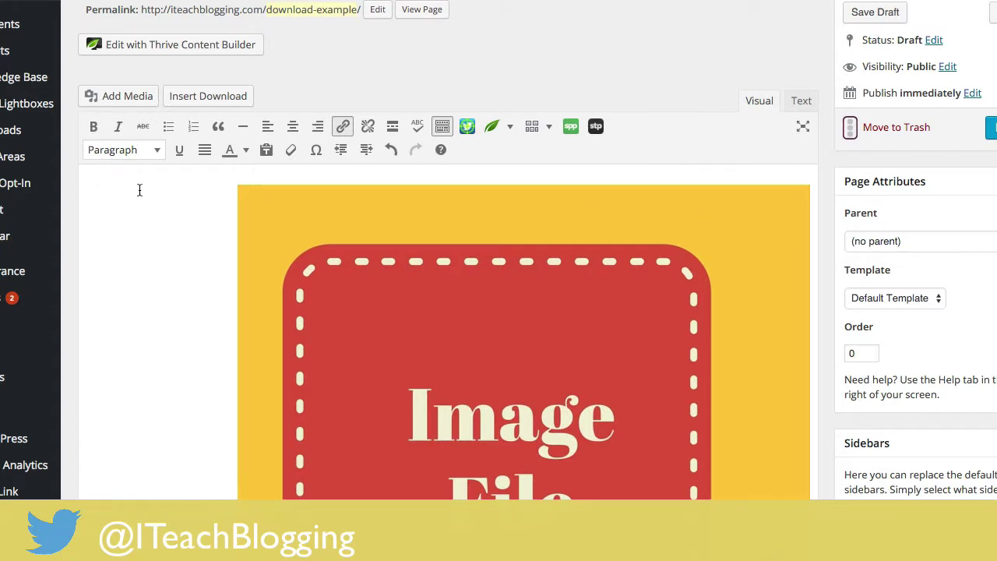